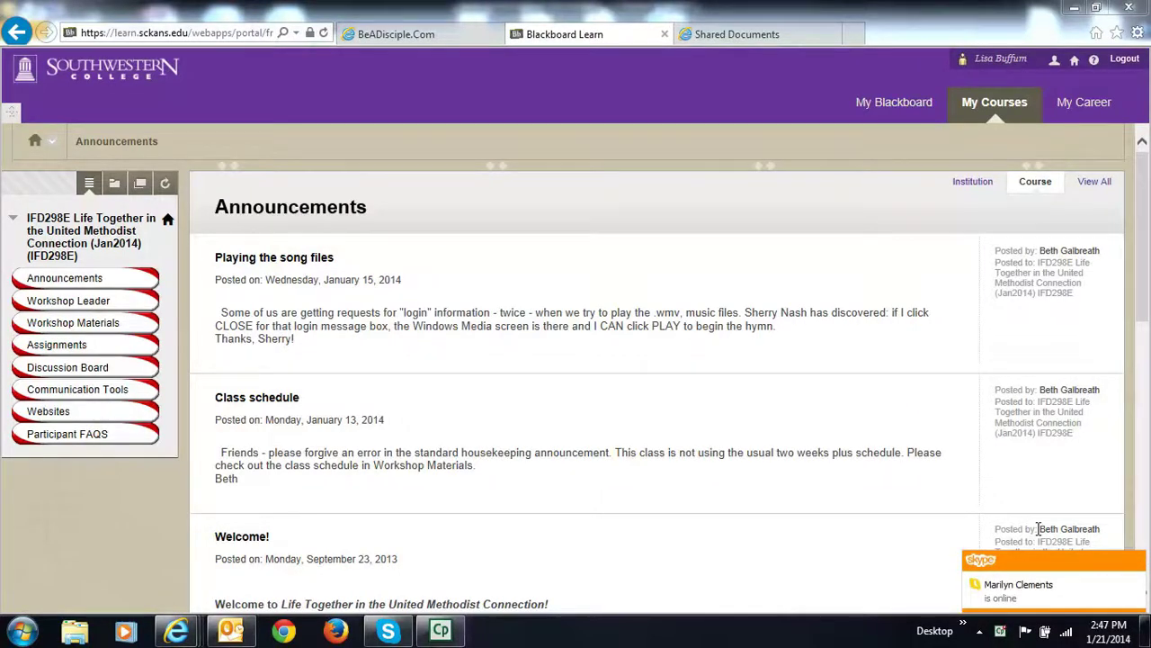
Dismiss the contact notification, then browse the Discussion Board's daily forums from Day 8 downward.
click(1135, 560)
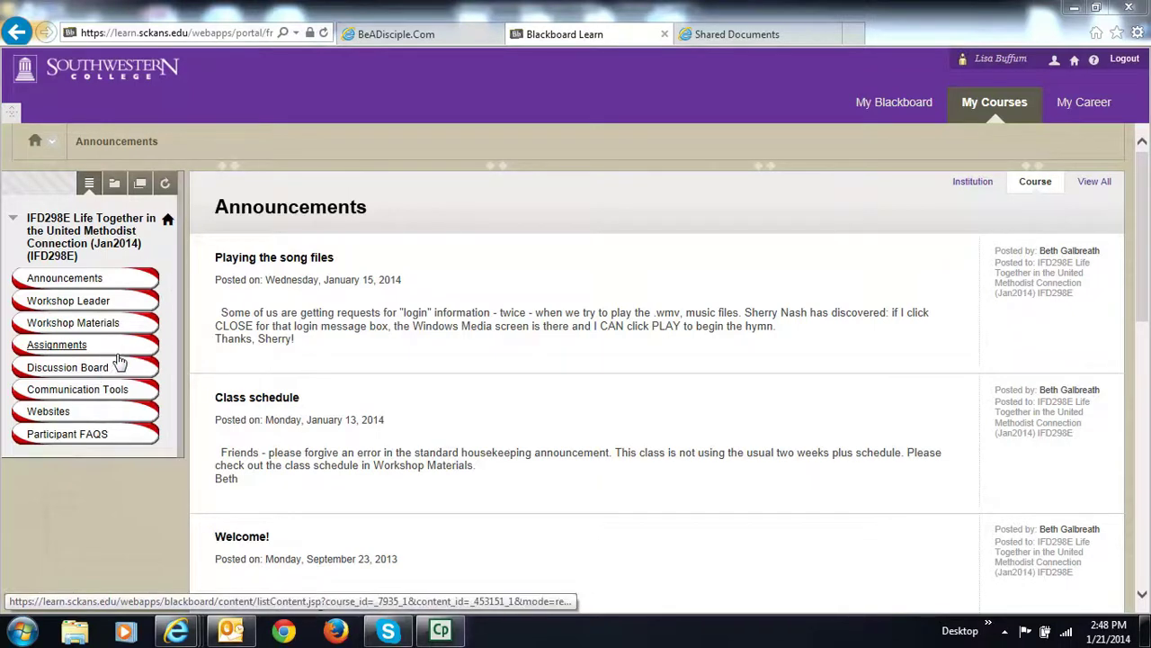
click(94, 370)
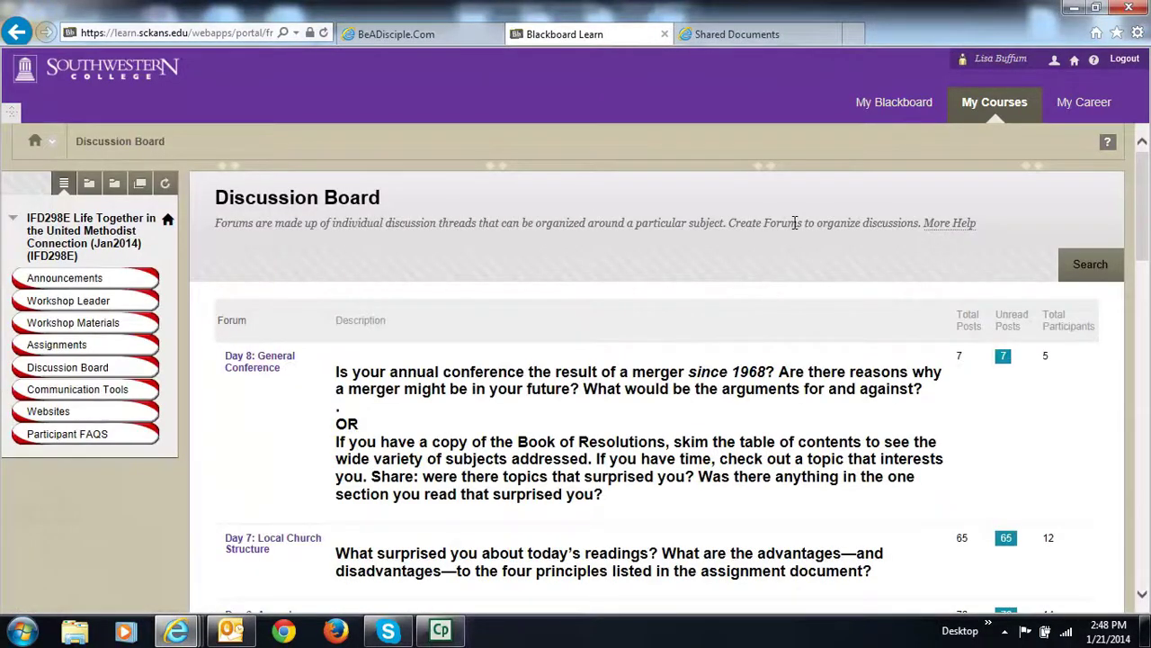
drag(1144, 195, 1144, 219)
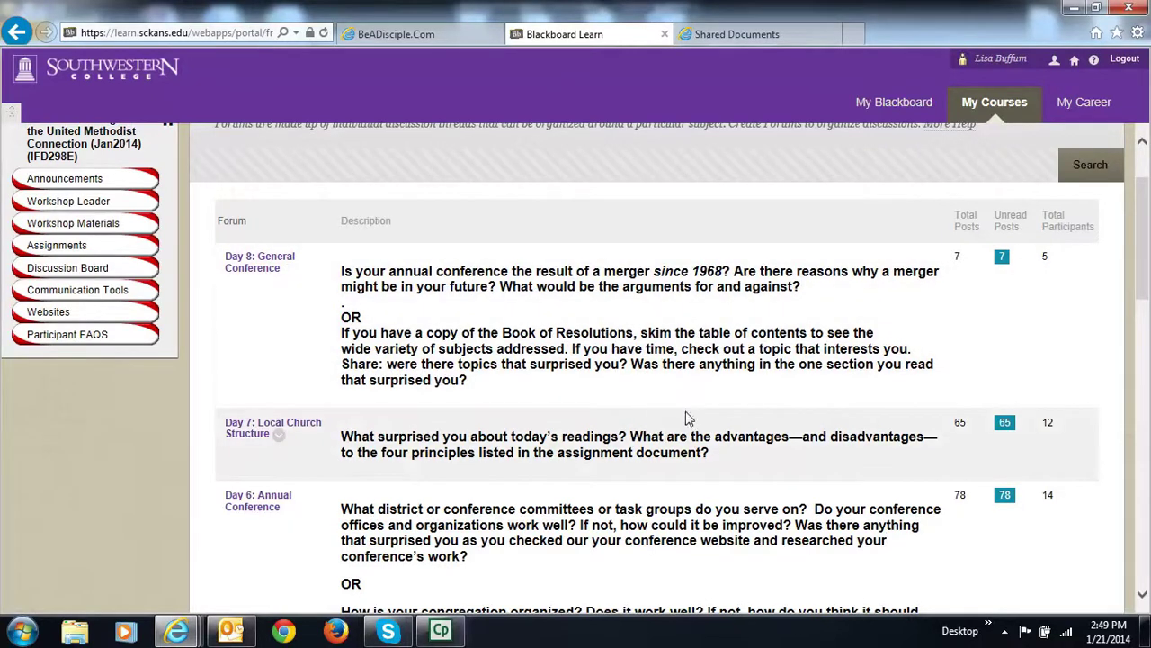
drag(1147, 259, 1148, 234)
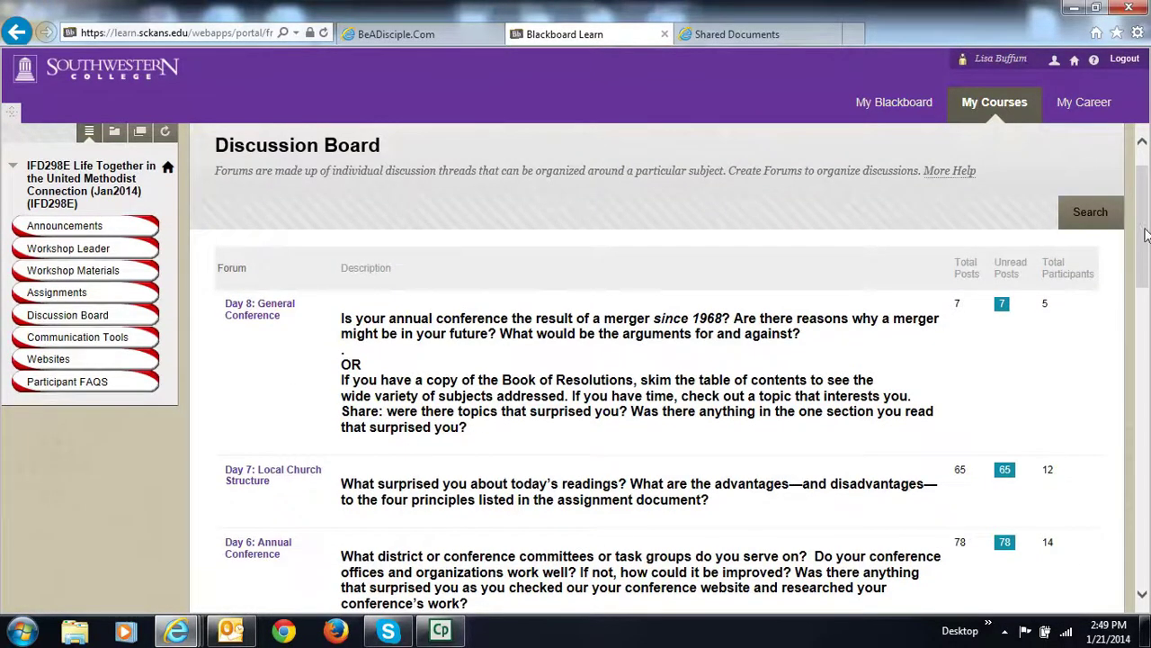
drag(1147, 234, 1147, 263)
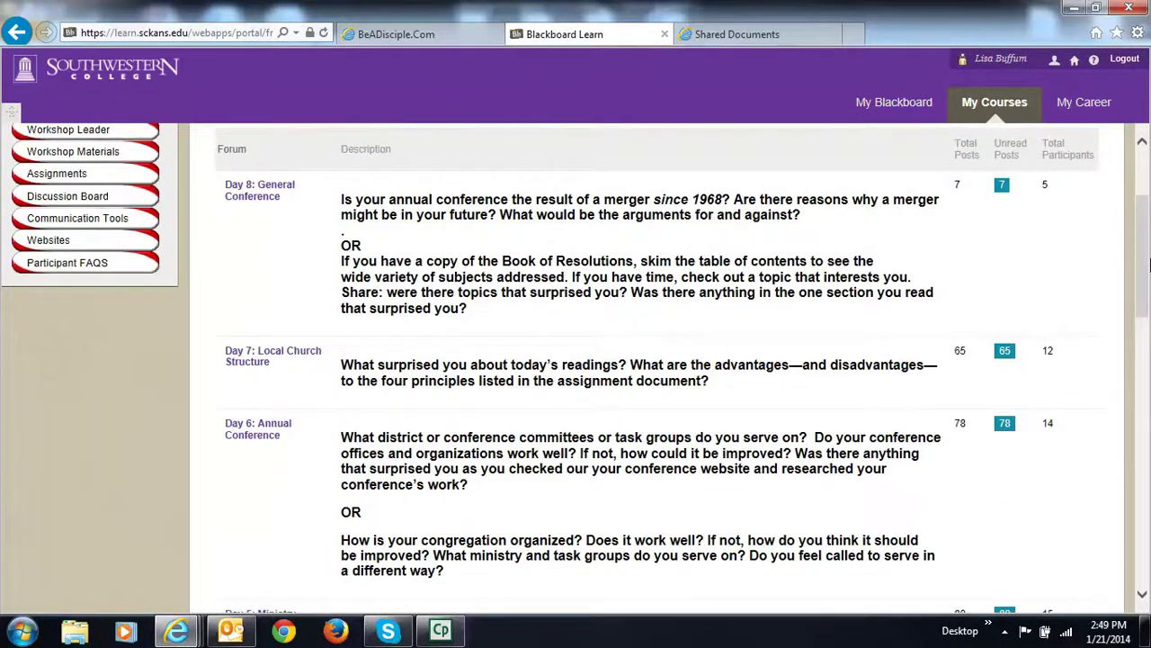
drag(1148, 257, 1148, 403)
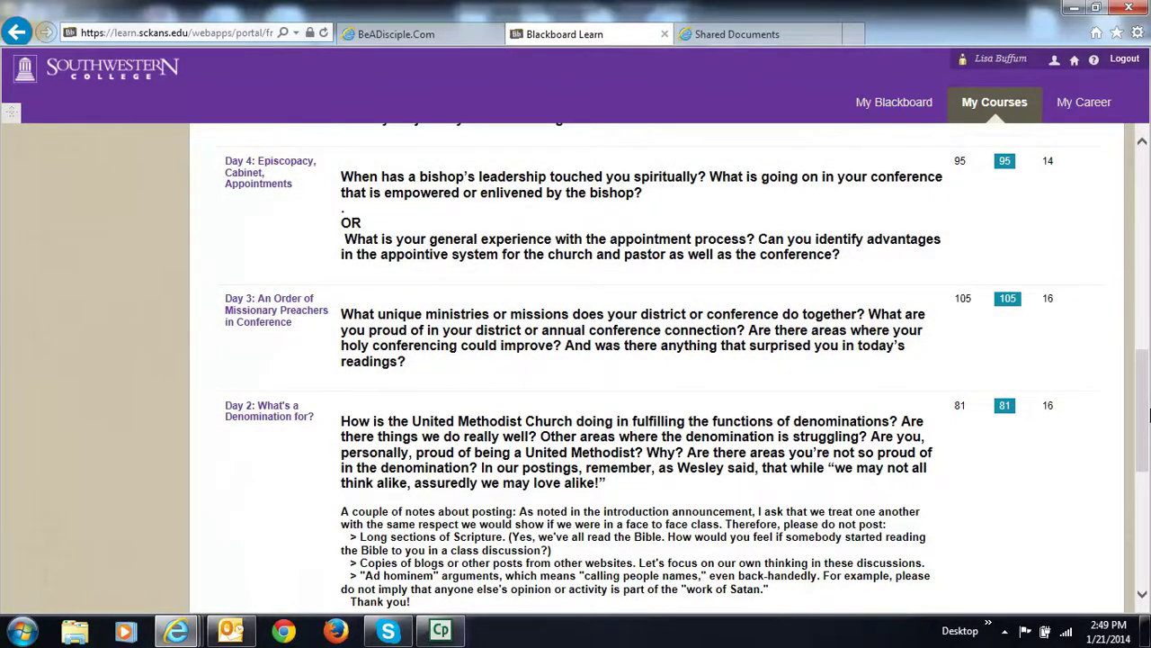
Scroll the forum list to the bottom to show Introduce Yourself with its 108 posts.
drag(1147, 411, 1148, 249)
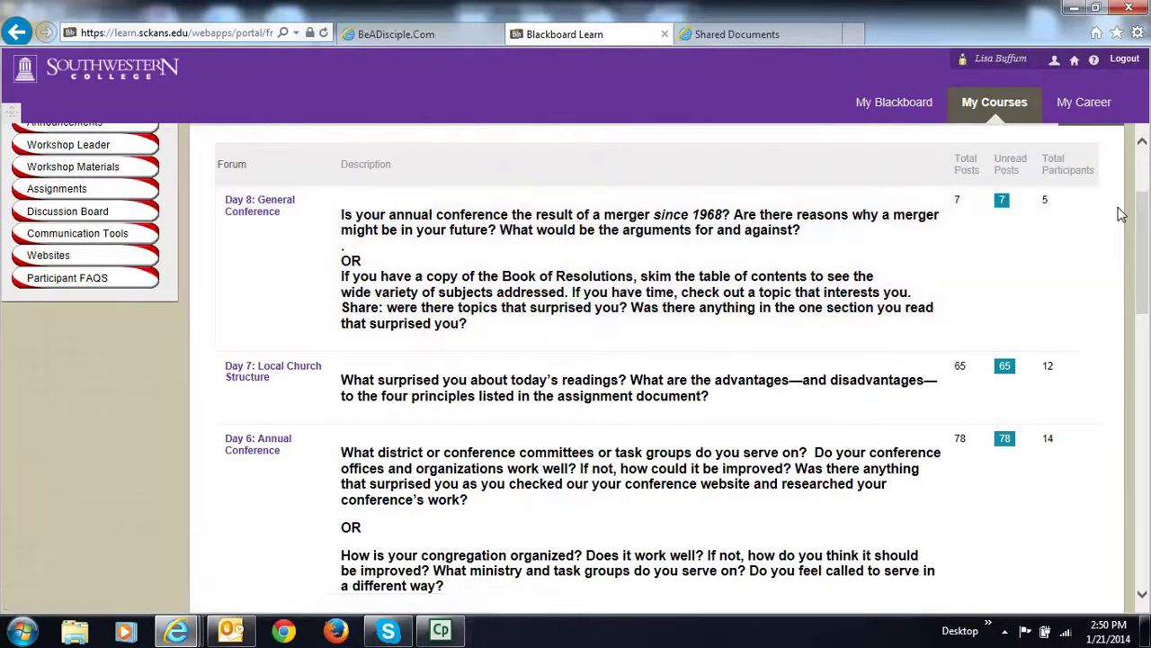
drag(1146, 248, 1146, 535)
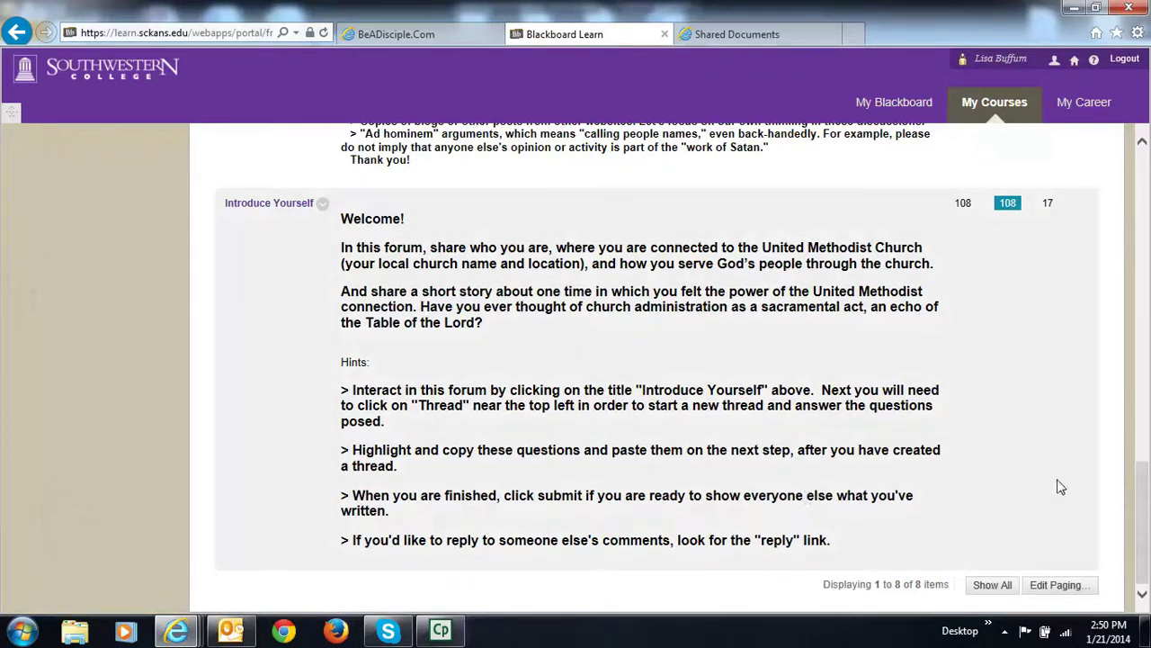
Open the Introduce Yourself forum and tick the 1/14/14 4:56 PM Introduction thread.
click(1009, 213)
click(275, 209)
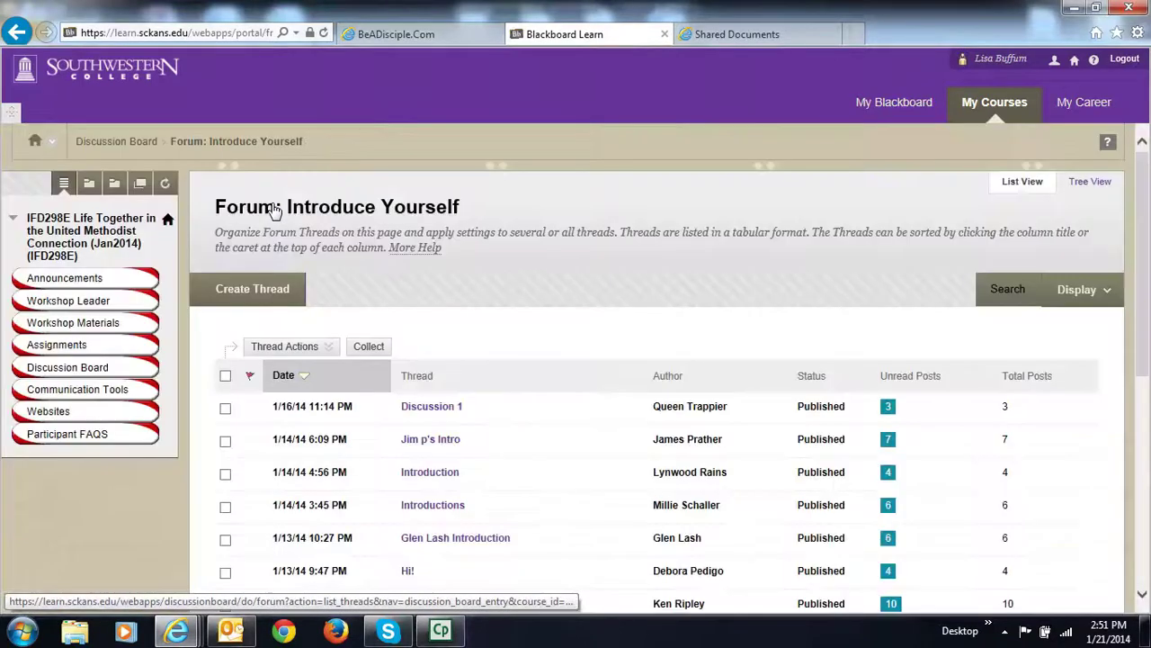
drag(1148, 210, 1146, 304)
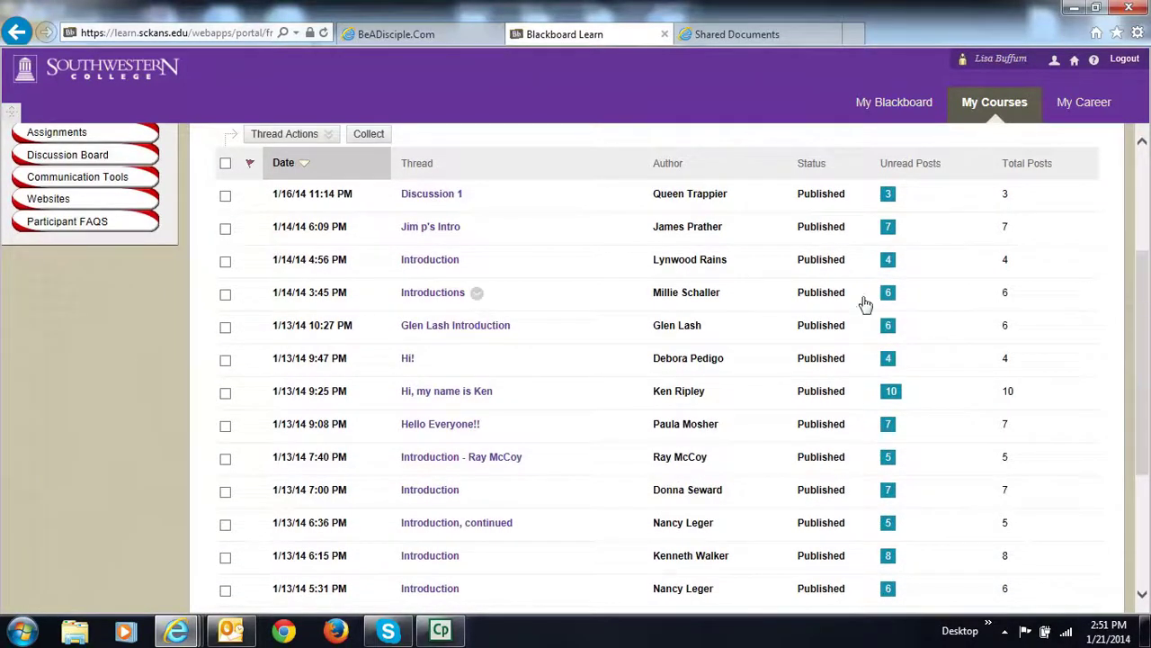
click(672, 261)
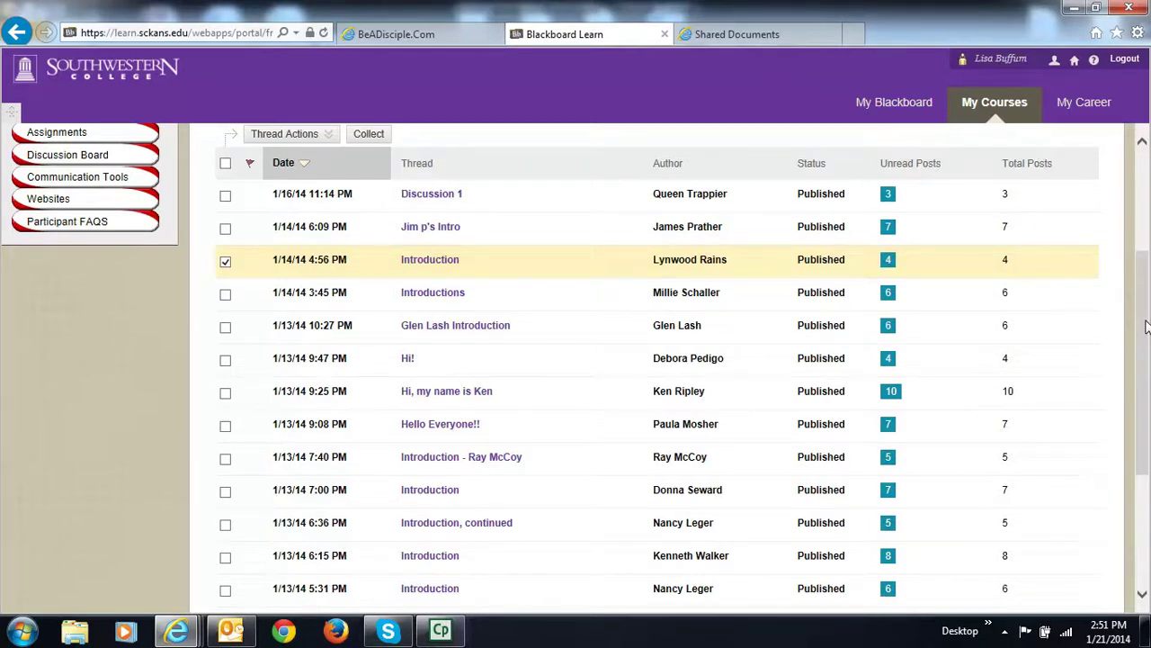
scroll(1147, 326, up, 3)
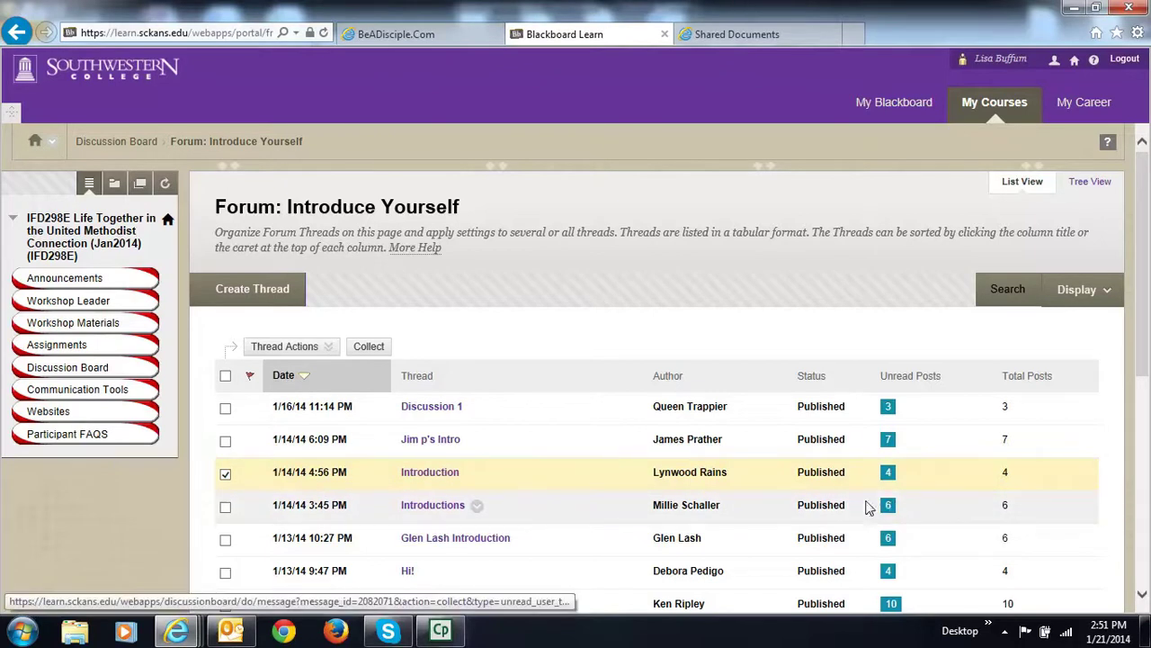
Open the Introduction thread and start a reply to its opening post.
click(427, 481)
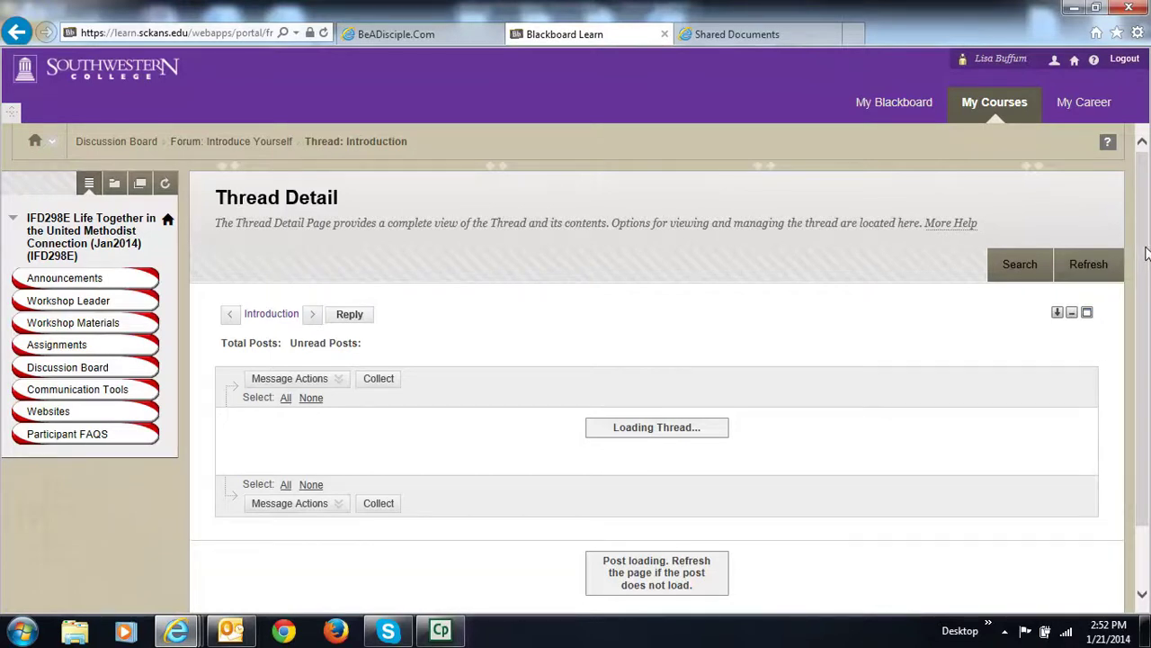
drag(1146, 255, 1146, 409)
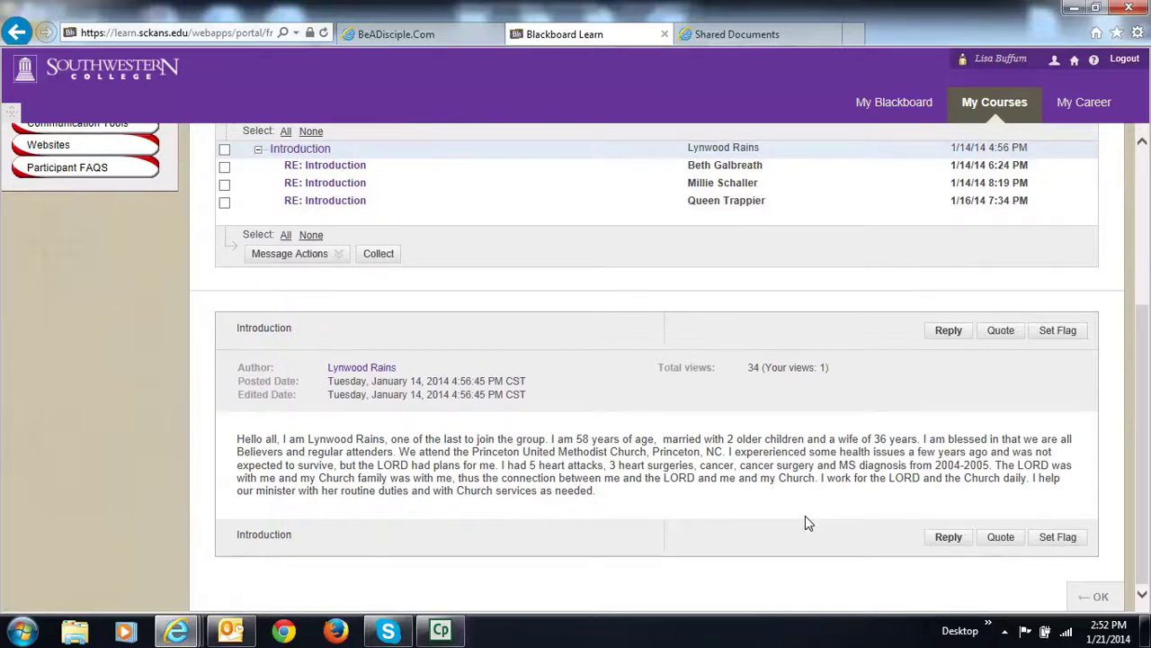
click(948, 538)
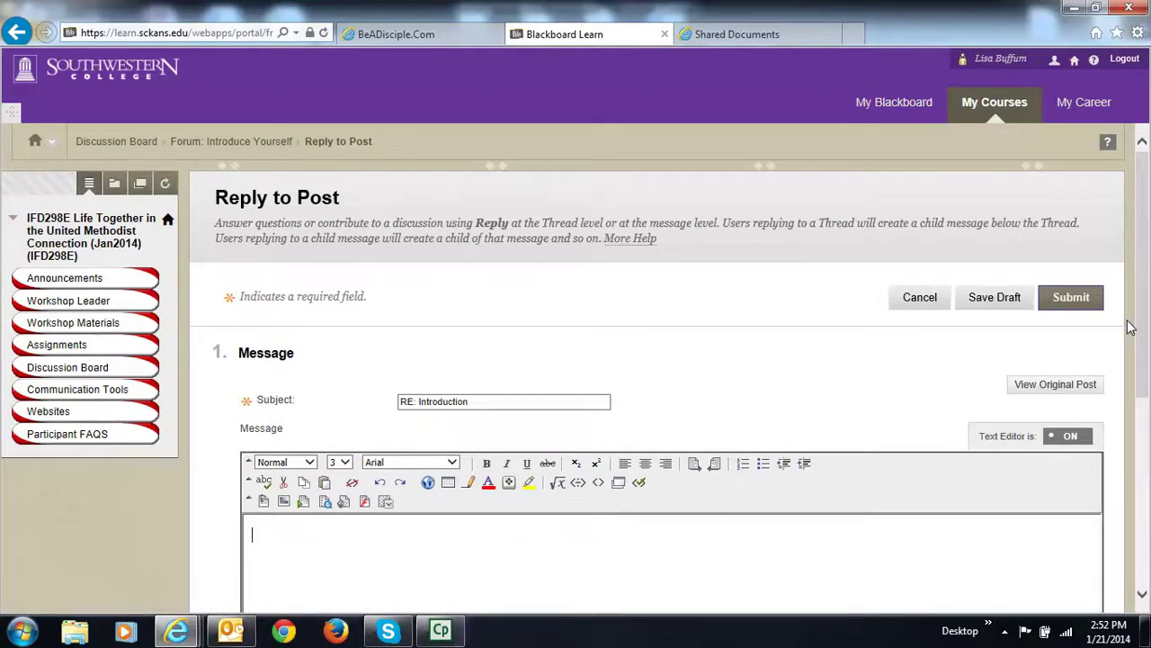
Change the reply subject from 'RE: Introduction' to 'RE: TEXT REPLY'.
scroll(1130, 327, down, 2)
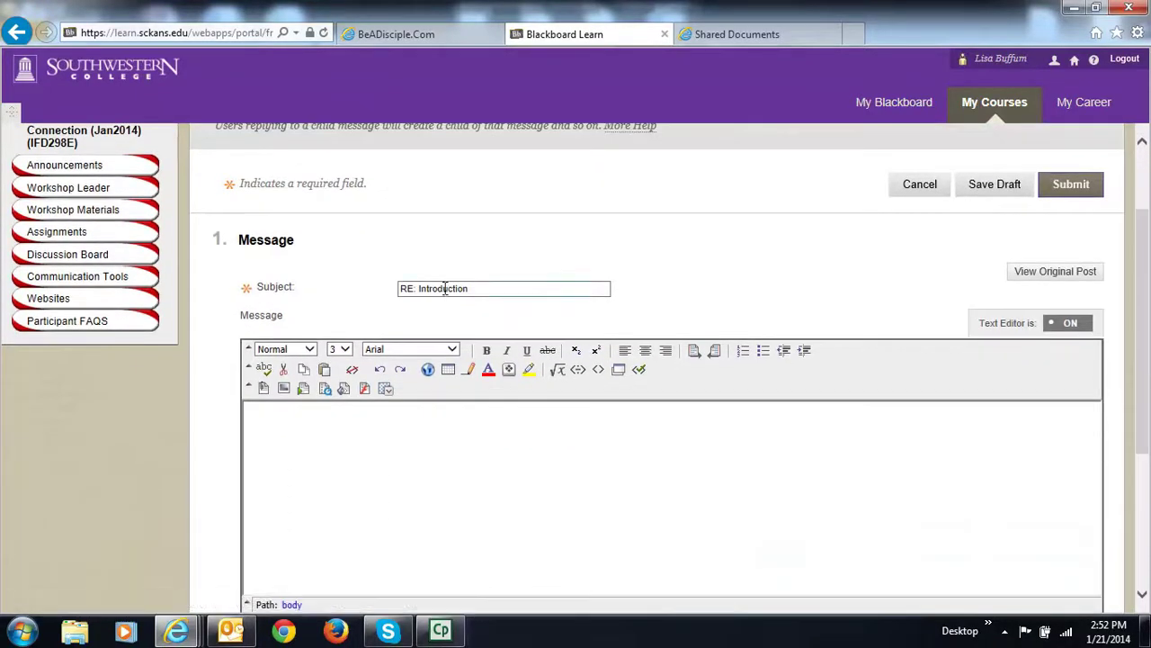
click(478, 289)
drag(478, 290, 419, 288)
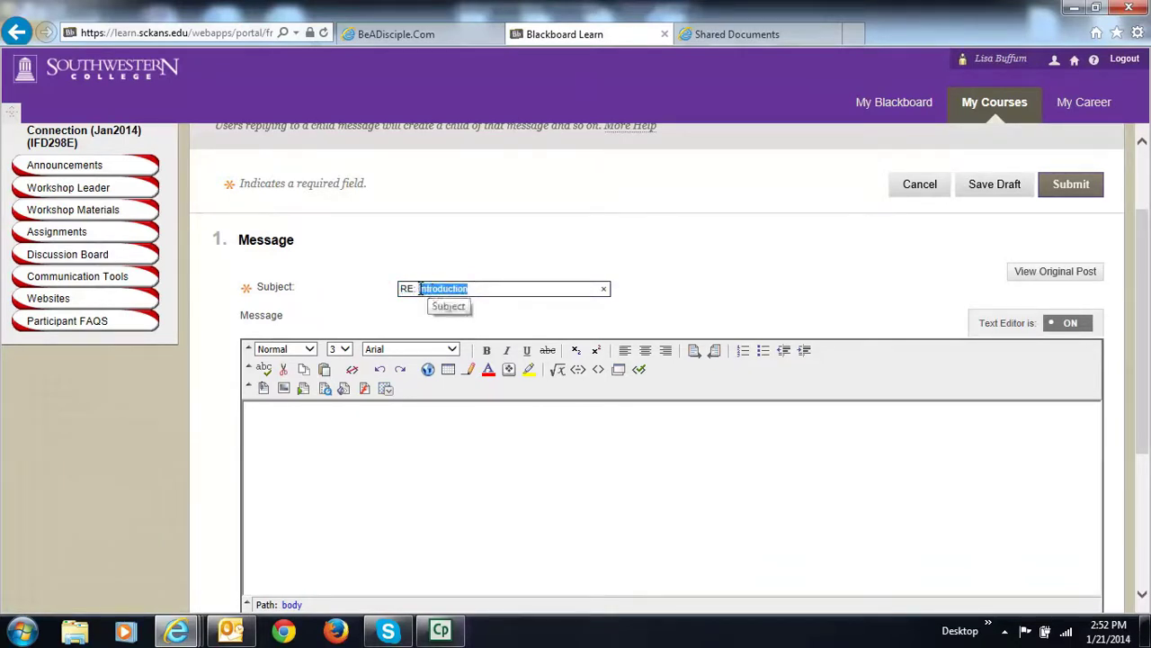
key(BackSpace)
text(TEXT REpl)
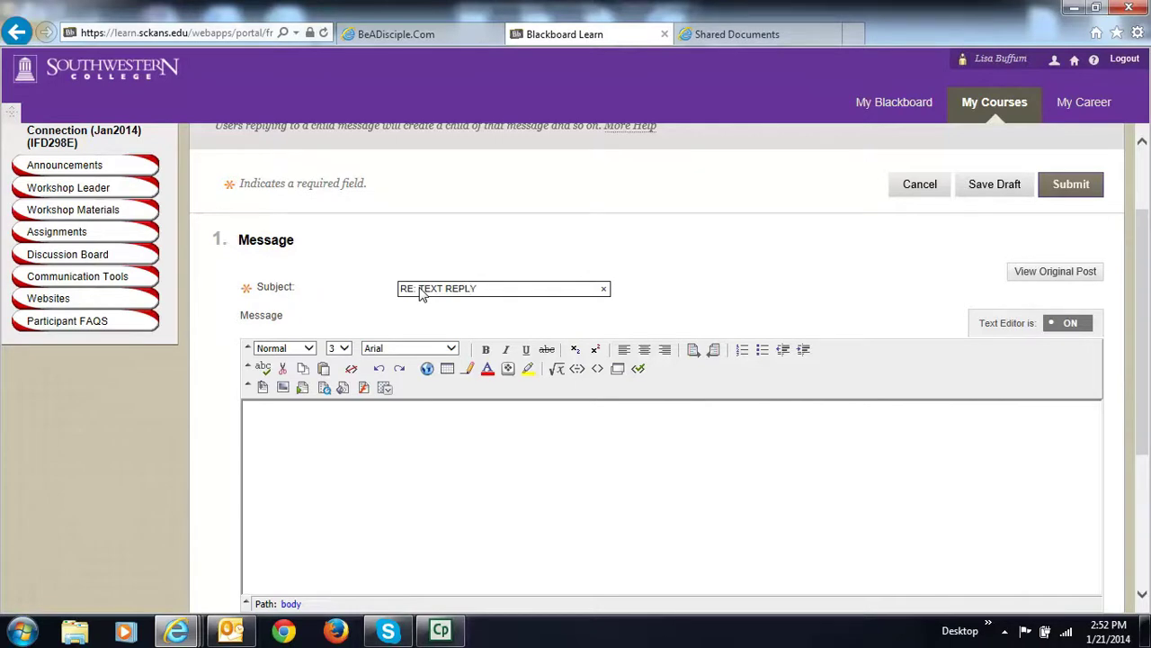
Write the message 'This is a text to show where a reply appears.'.
click(334, 422)
text(This is a text to show where a reply appears.)
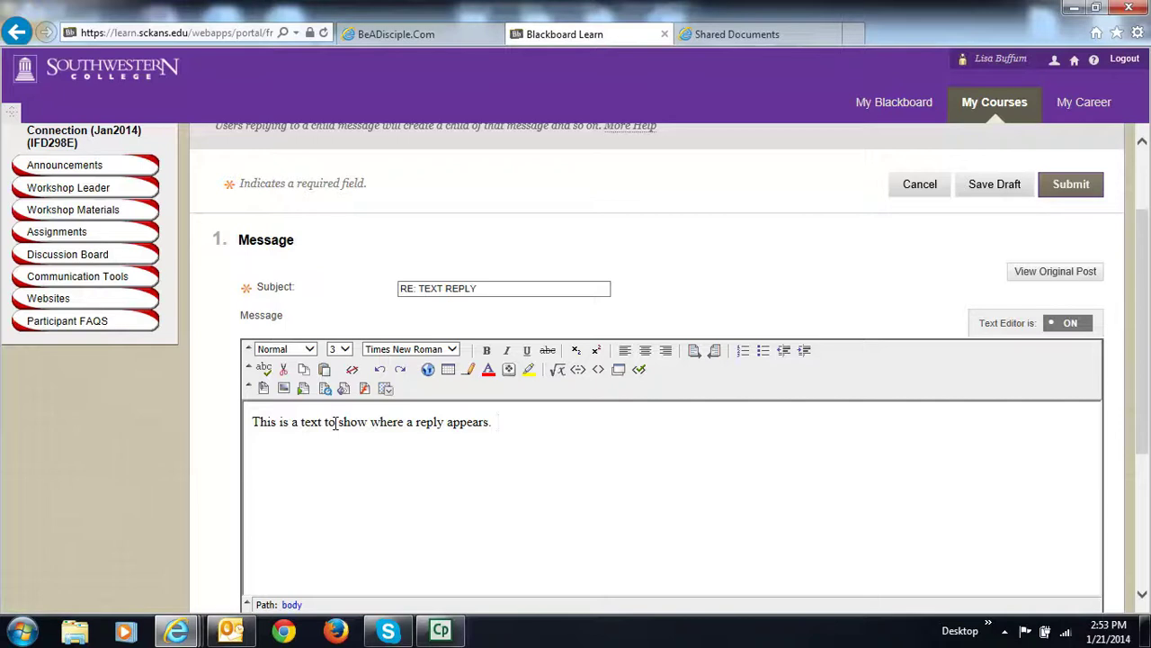
drag(1147, 309, 1148, 439)
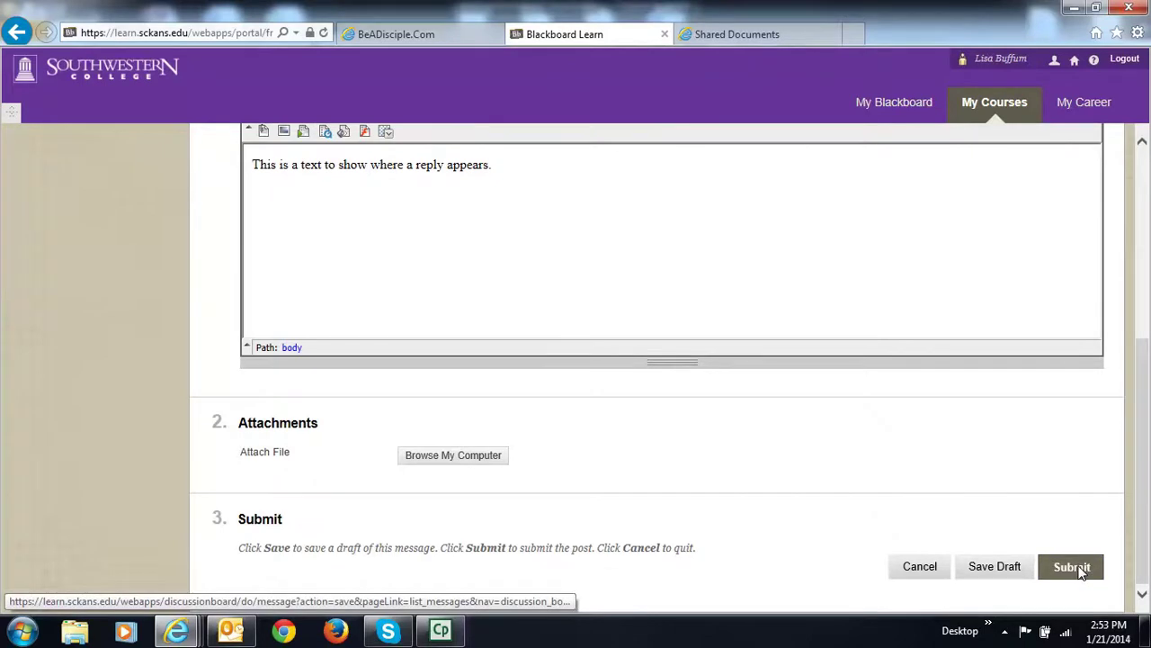
drag(1148, 417, 1147, 325)
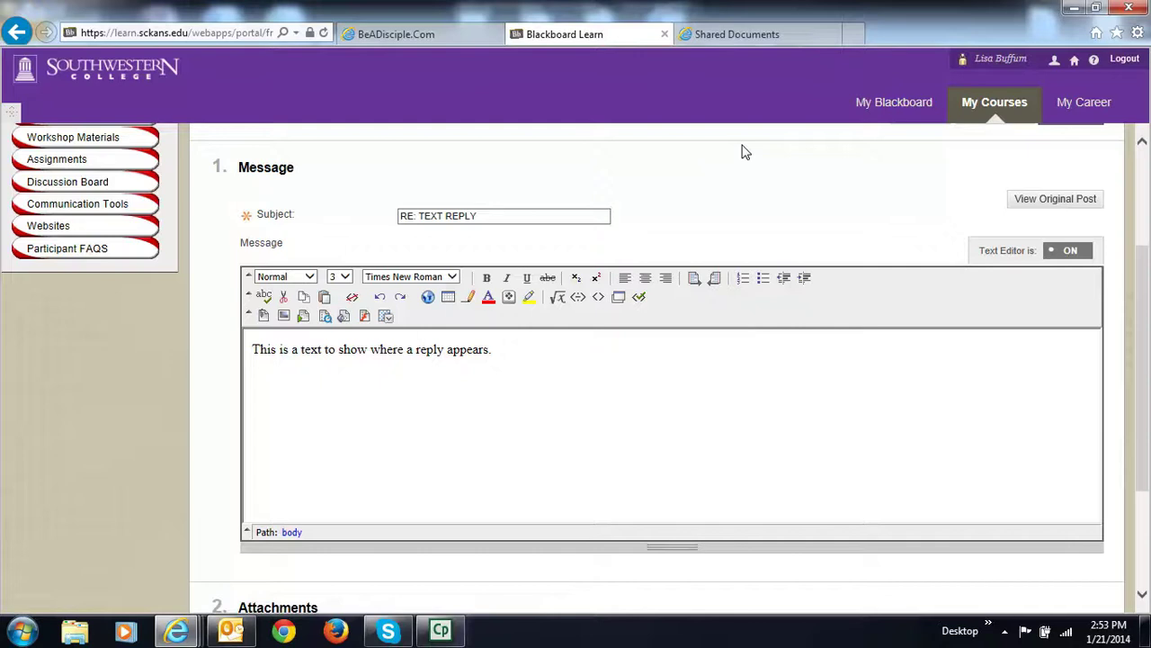
click(1137, 33)
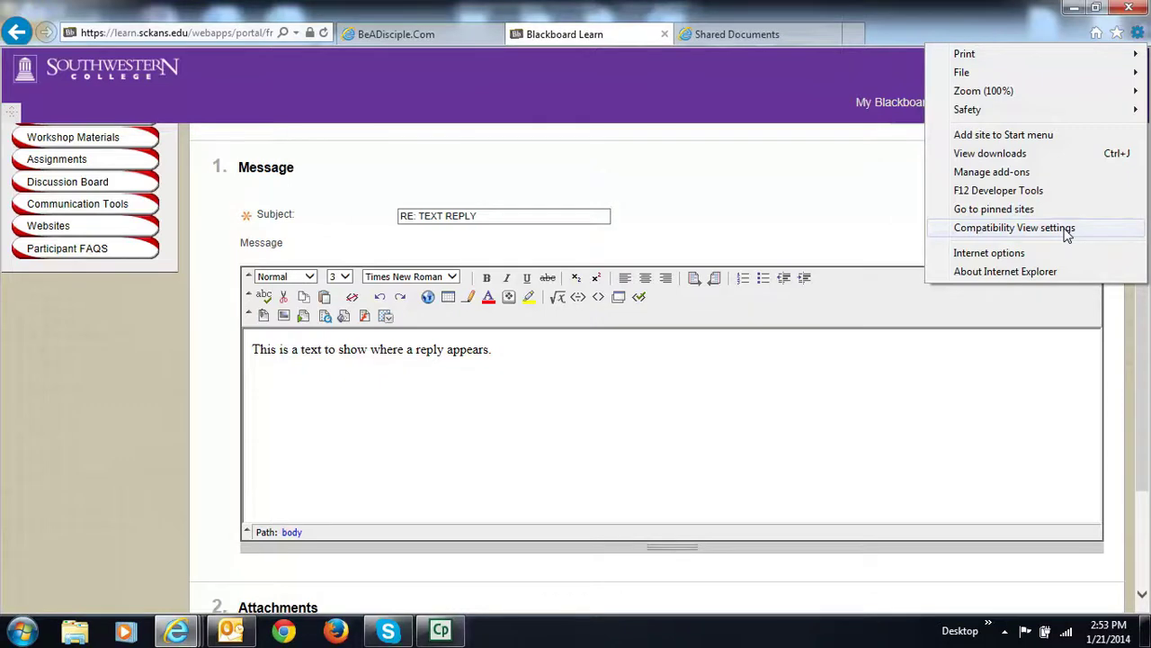
click(1014, 227)
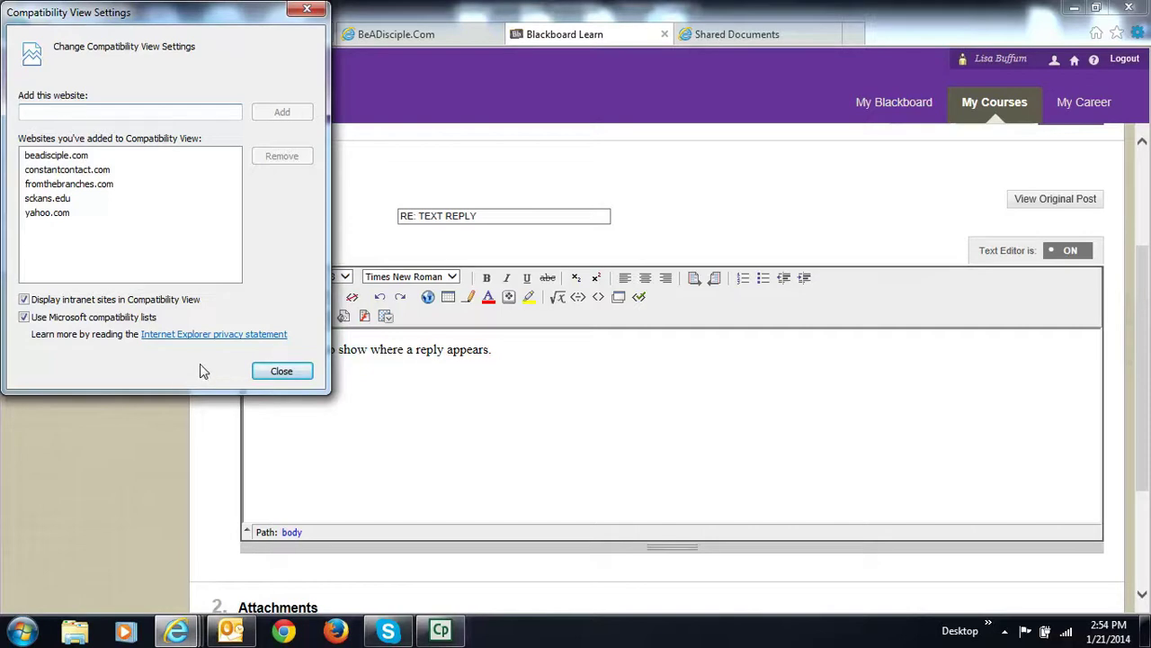
click(282, 371)
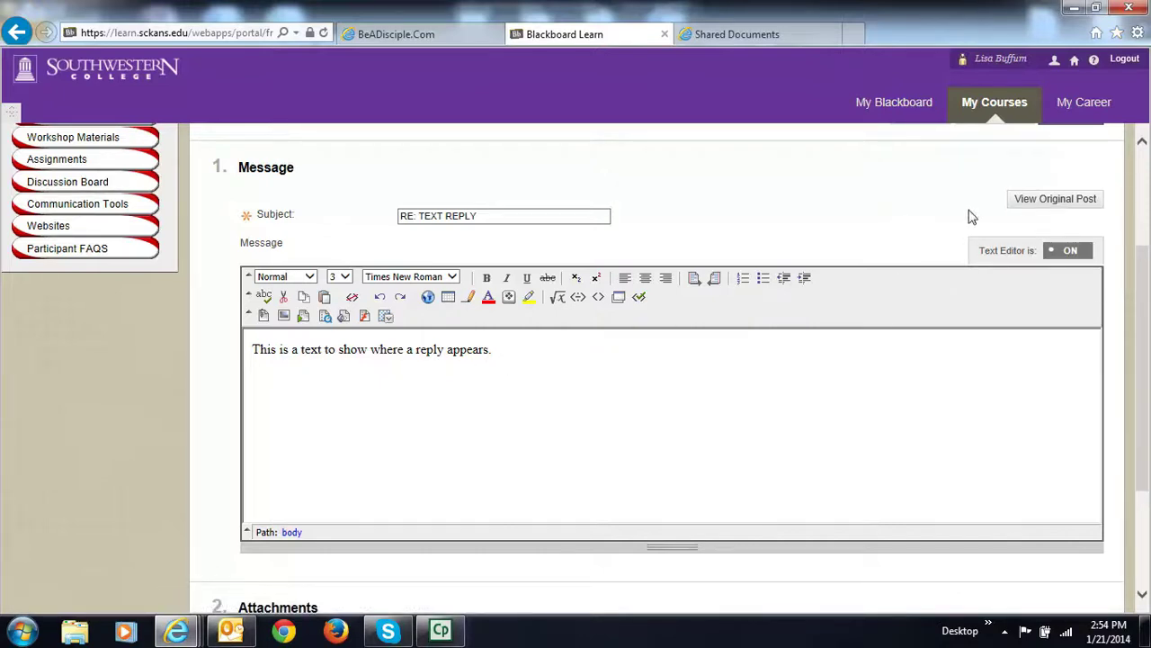
Show the original post and append 'My husband is 58.' to the reply message.
click(1047, 205)
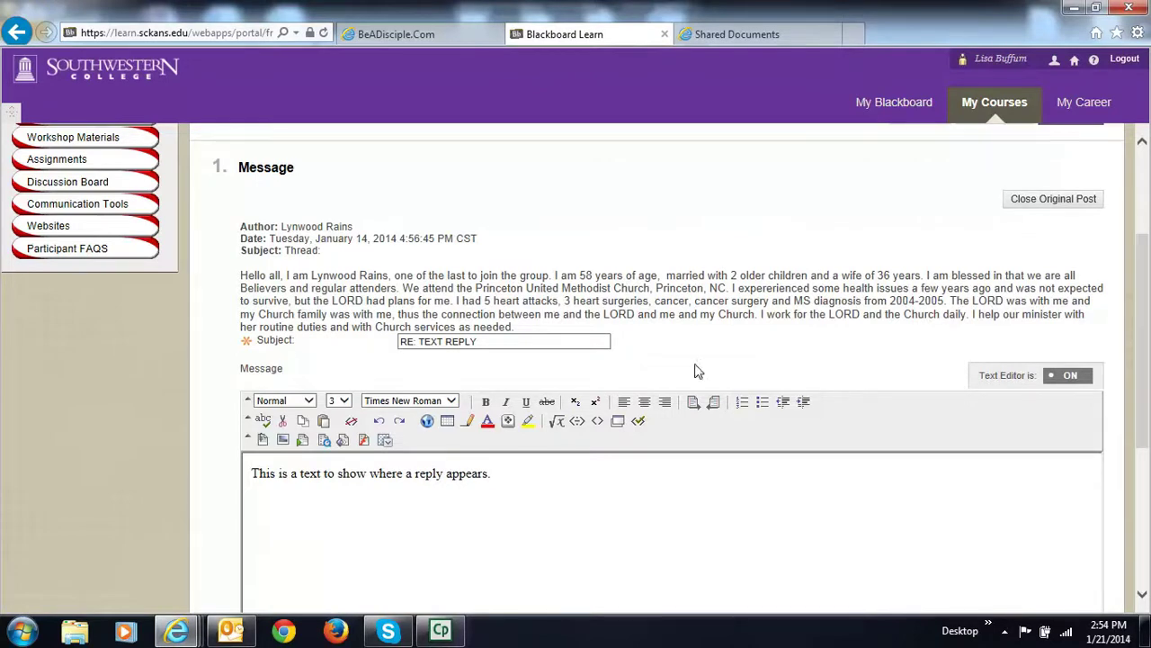
click(534, 471)
text(My husband is 58.)
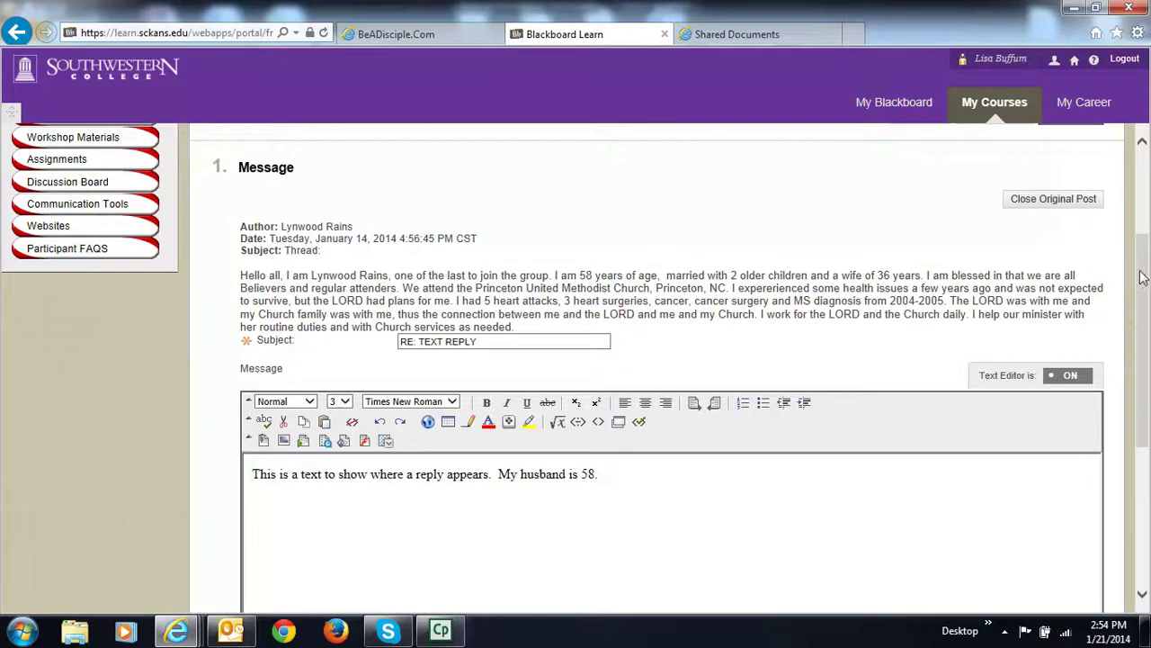
drag(1141, 277, 1146, 418)
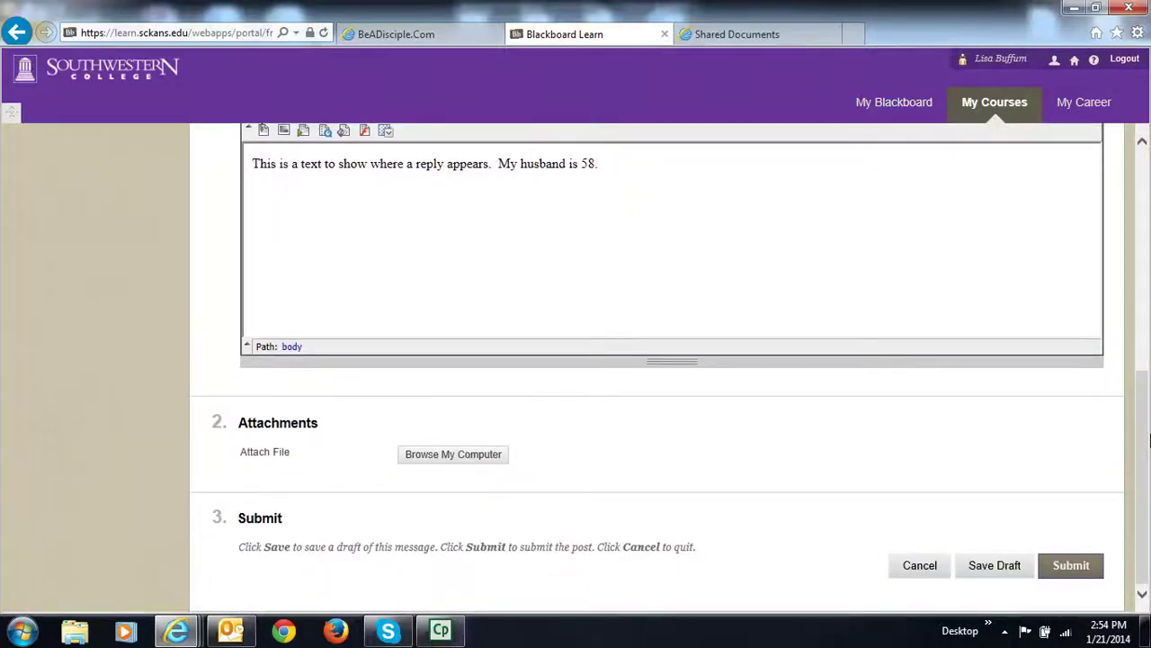
Save RE: TEXT REPLY as a draft and dismiss the success banner.
click(998, 573)
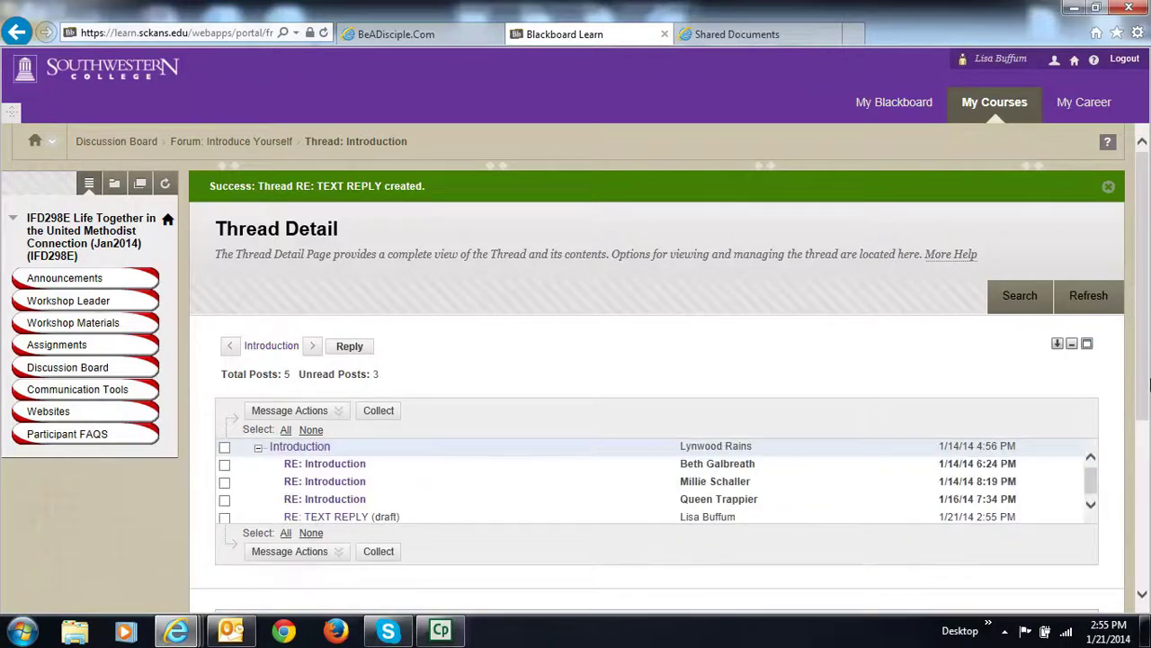
click(1108, 186)
drag(1144, 207, 1147, 267)
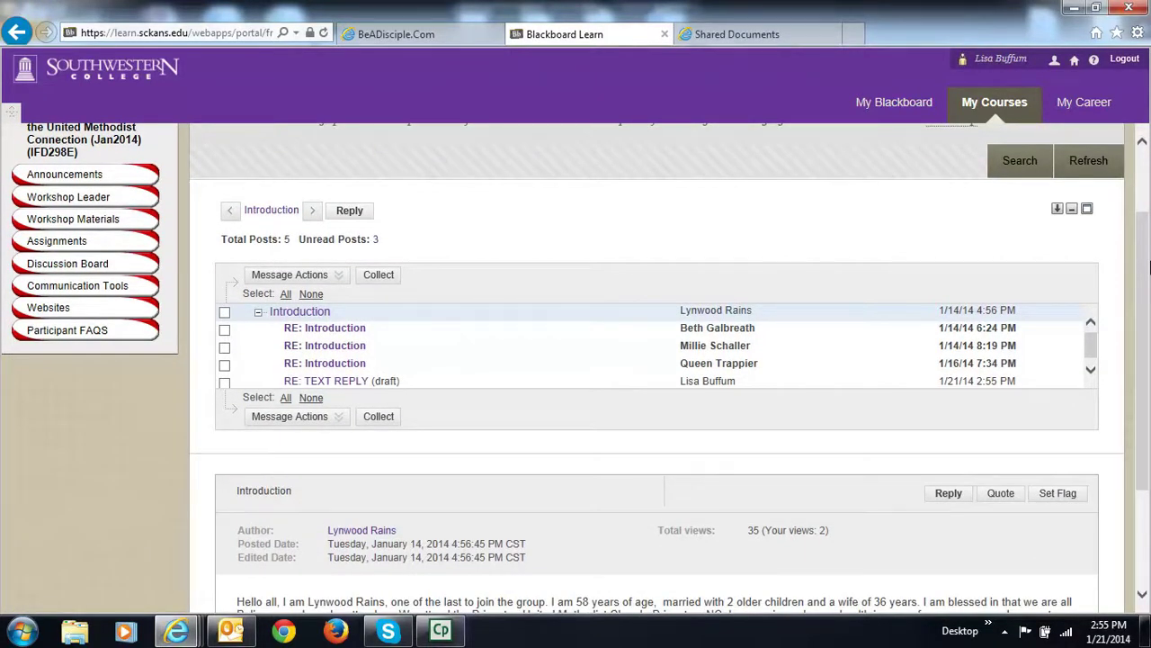